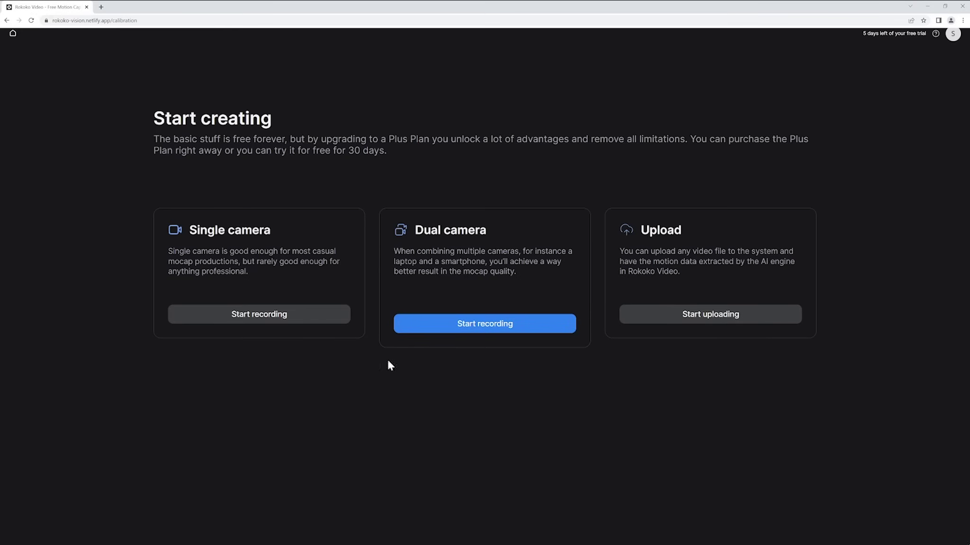
Step: Start a dual-camera recording from the Dual camera card
{"action": "left_click", "coordinate": [506, 325]}
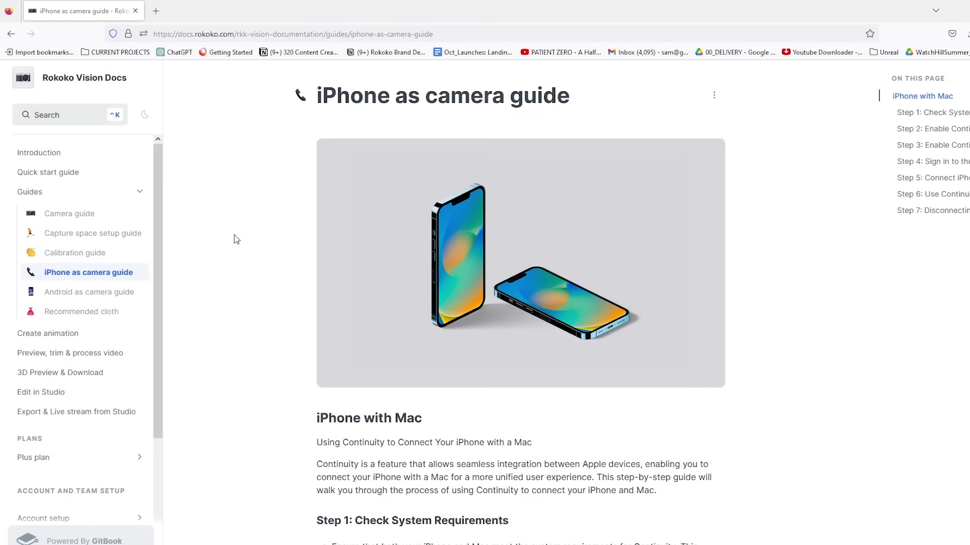
Step: Go from the Android as camera guide to the Camera guide page in the docs sidebar
{"action": "left_click", "coordinate": [109, 299]}
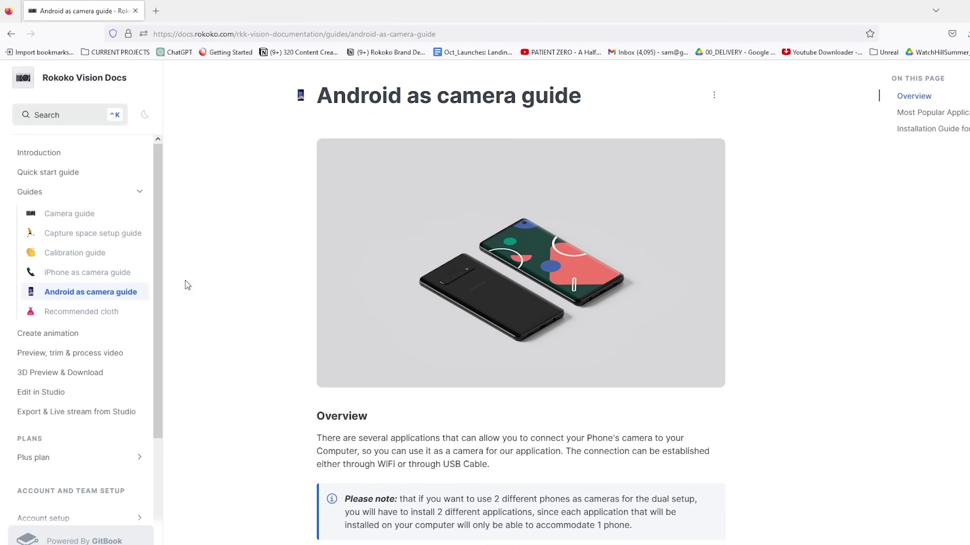
{"action": "left_click", "coordinate": [82, 212]}
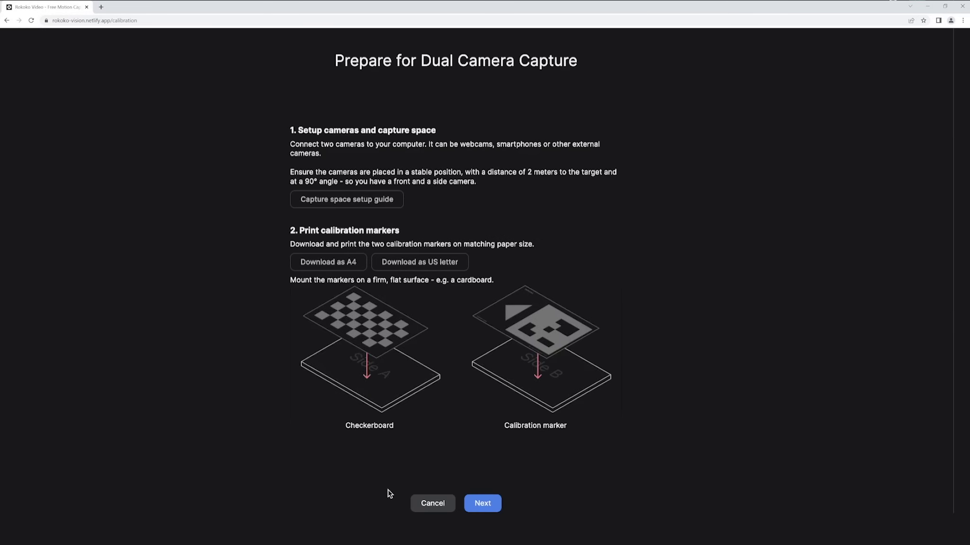
Step: Continue past the dual-camera setup instructions to the live camera preview
{"action": "left_click", "coordinate": [483, 504]}
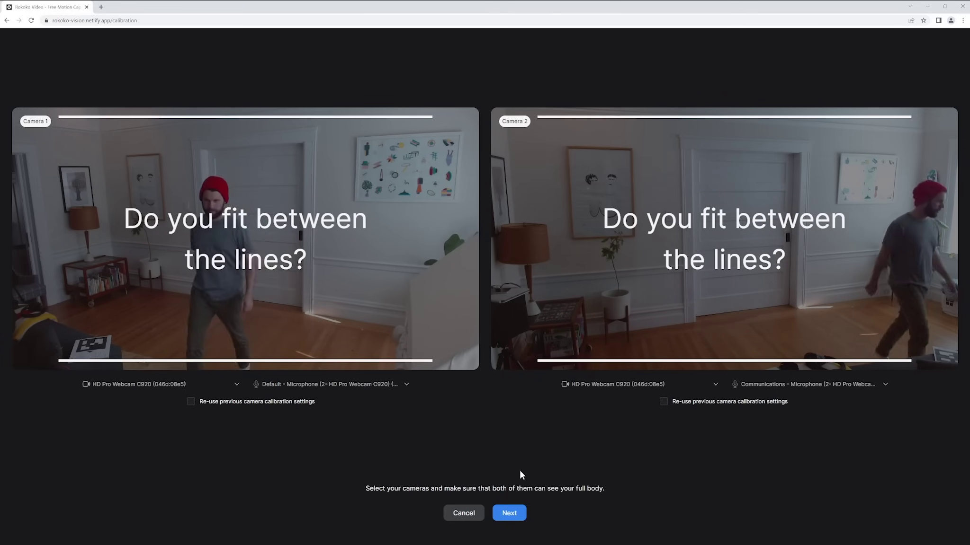
Step: Proceed to the checkerboard step and start calibrating each camera individually
{"action": "left_click", "coordinate": [515, 510]}
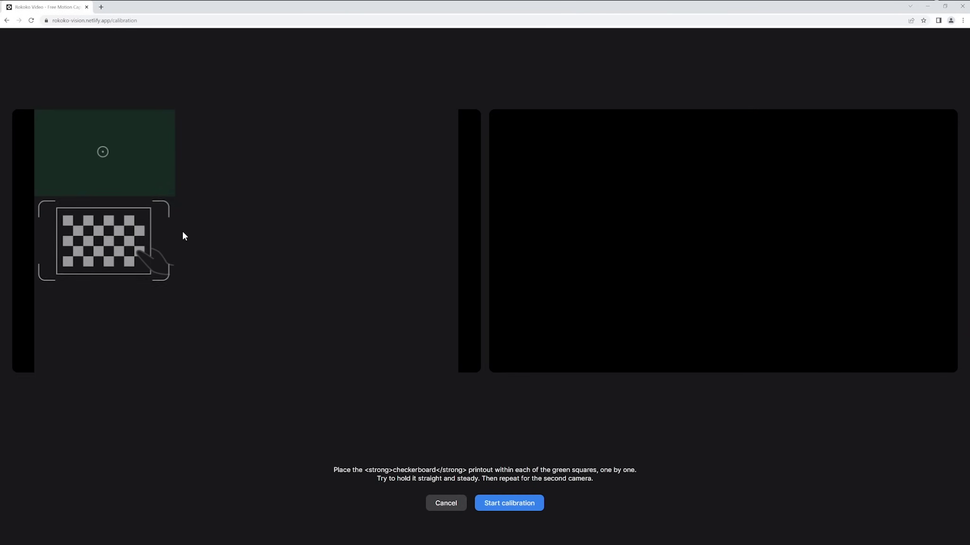
{"action": "left_click", "coordinate": [511, 506]}
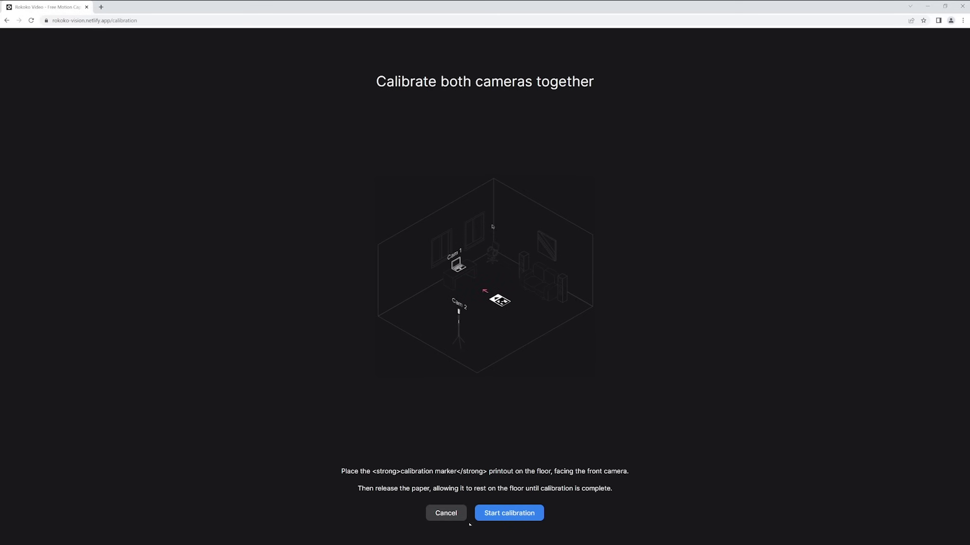
Step: Calibrate both cameras together, confirm the placed marker, and accept the detected floor
{"action": "left_click", "coordinate": [514, 519]}
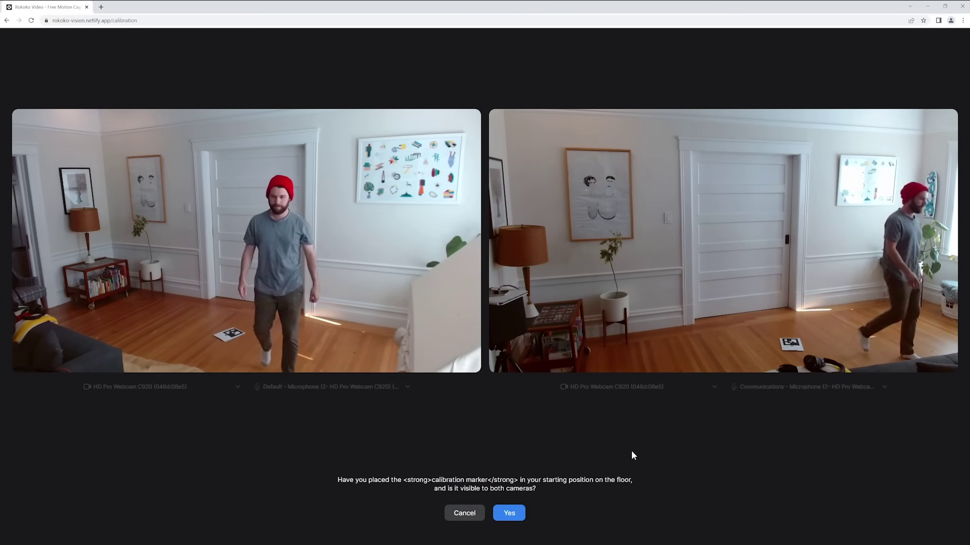
{"action": "key", "text": "Return"}
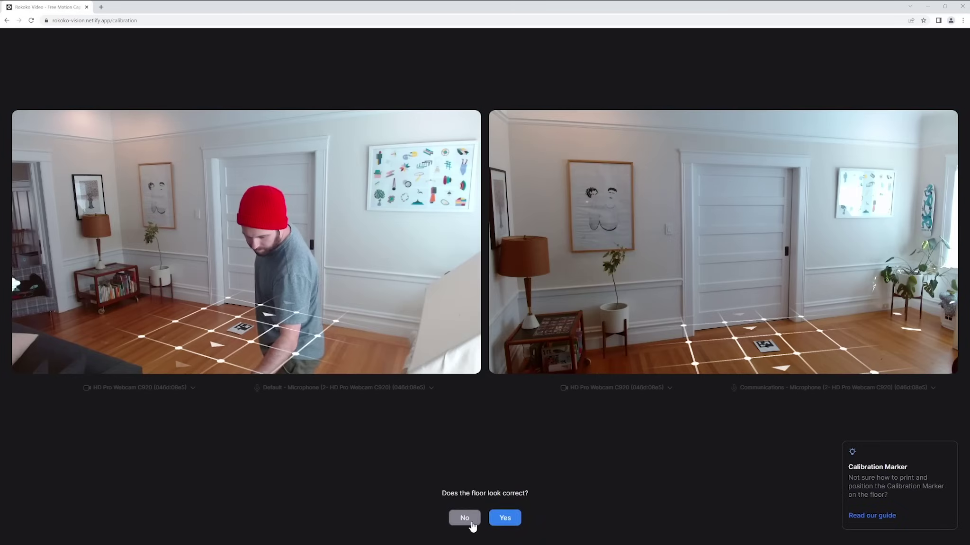
{"action": "left_click", "coordinate": [504, 518]}
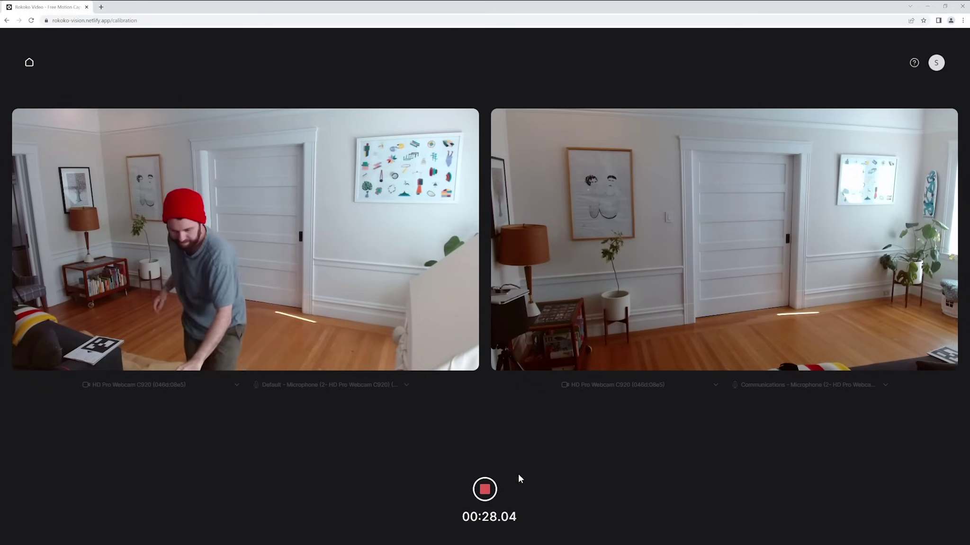
Step: Stop the recording and trim the clip's end back to about 26.57 seconds
{"action": "left_click", "coordinate": [491, 481]}
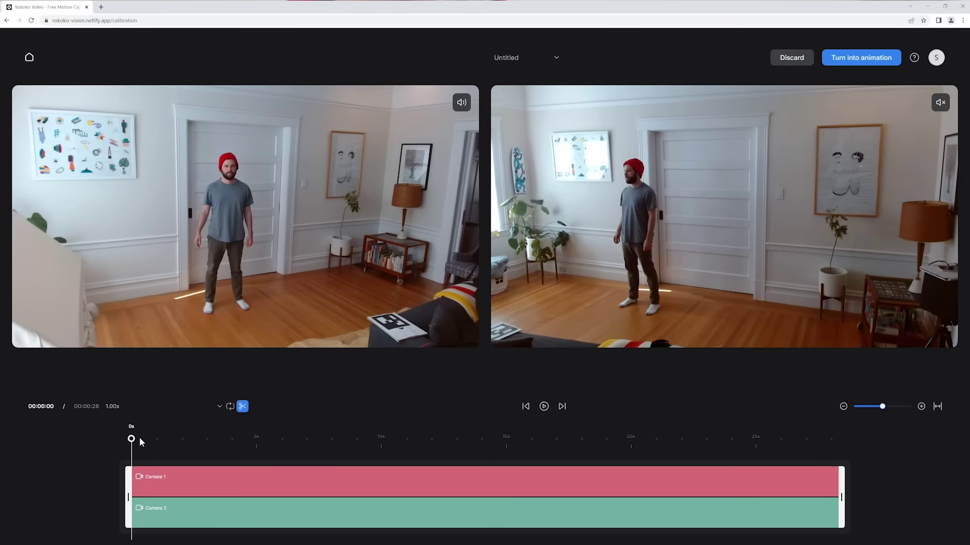
{"action": "left_click_drag", "start_coordinate": [132, 438], "coordinate": [521, 421]}
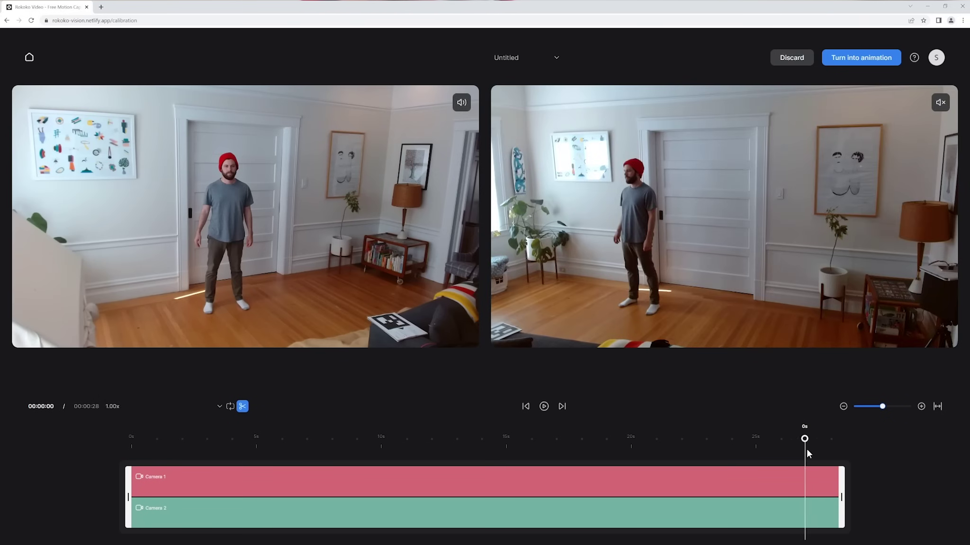
{"action": "left_click_drag", "start_coordinate": [806, 450], "coordinate": [808, 450]}
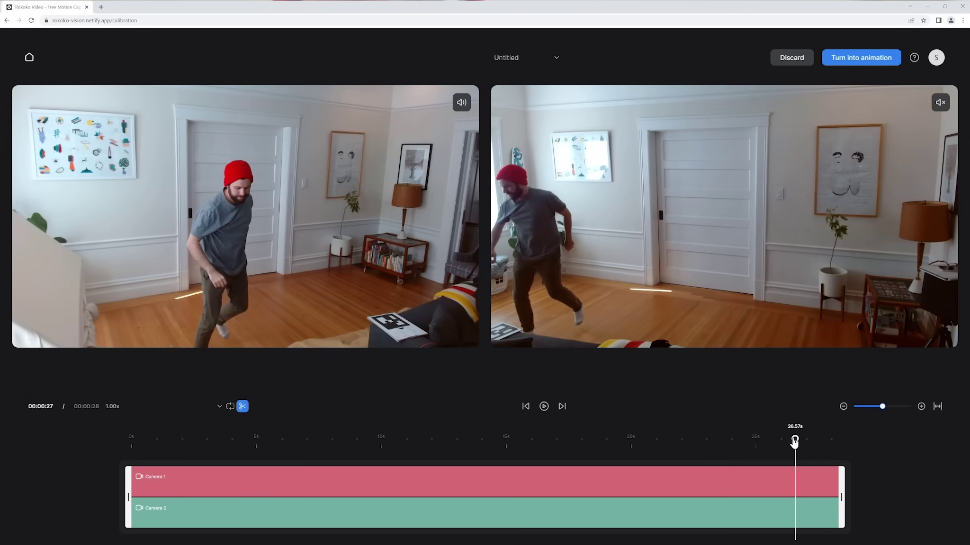
{"action": "left_click_drag", "start_coordinate": [842, 491], "coordinate": [810, 493]}
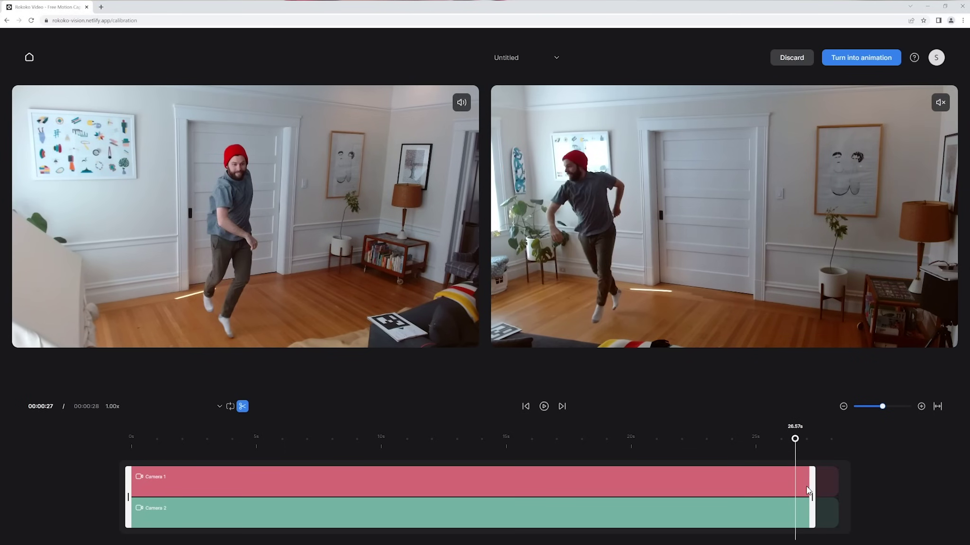
{"action": "mouse_move", "coordinate": [806, 491]}
{"action": "left_mouse_down"}
{"action": "mouse_move", "coordinate": [840, 491]}
{"action": "mouse_move", "coordinate": [815, 491]}
{"action": "left_mouse_up"}
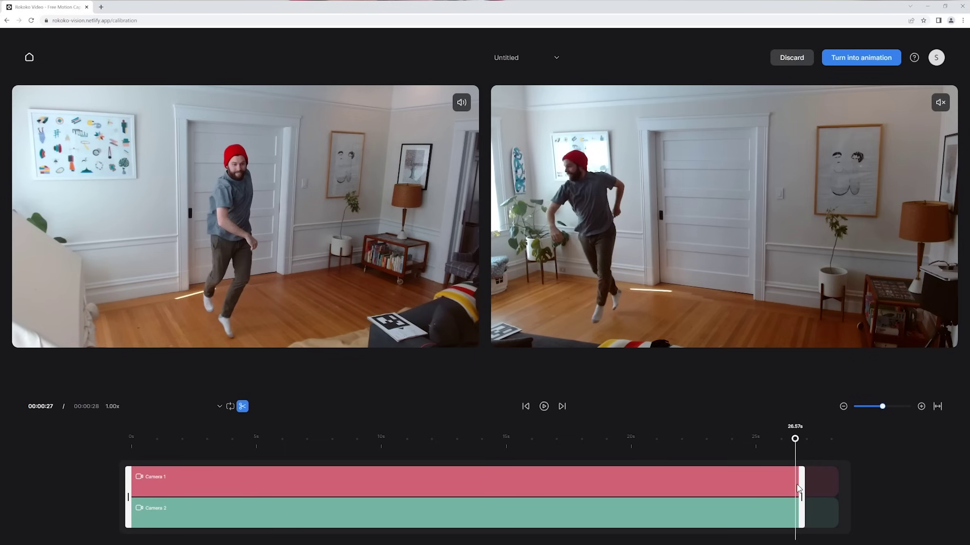
Step: Turn the trimmed clip into an animation and open it from Your recent animations
{"action": "left_click", "coordinate": [872, 59]}
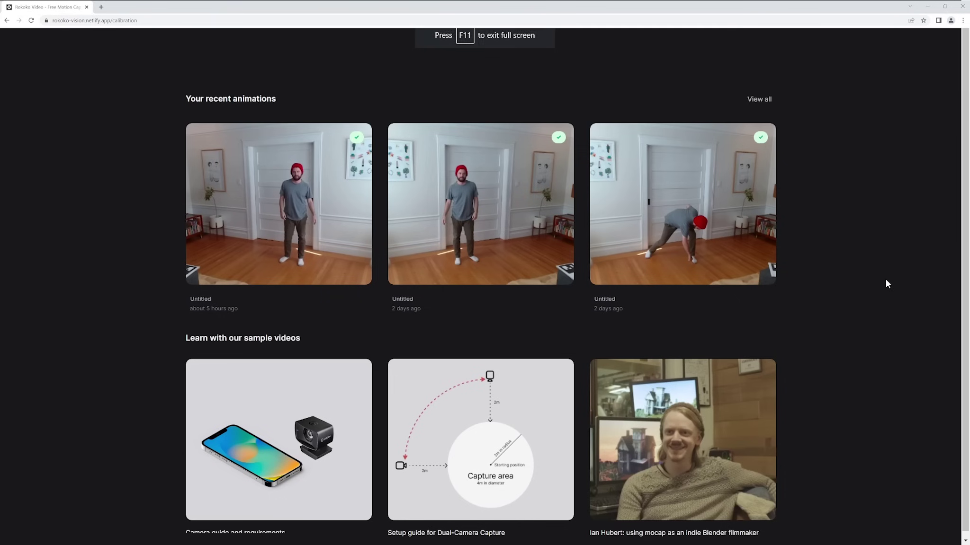
{"action": "mouse_move", "coordinate": [512, 214]}
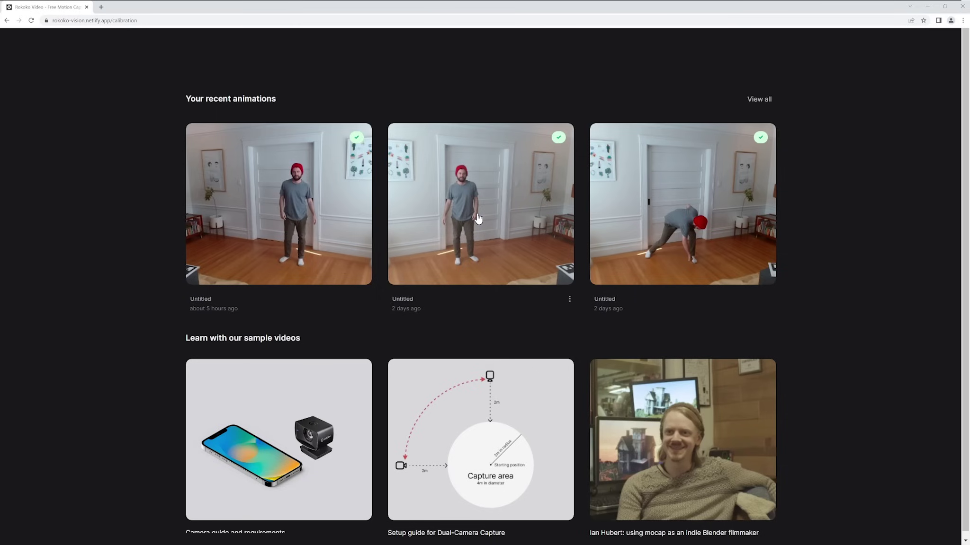
{"action": "left_click", "coordinate": [472, 233]}
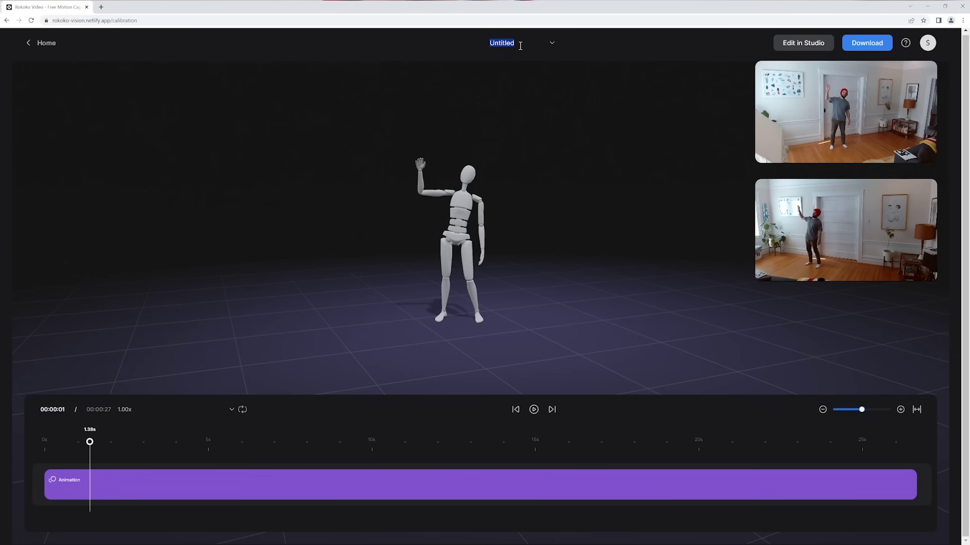
Step: Leave the title field and send the animation to Rokoko Studio via Edit in Studio
{"action": "left_click", "coordinate": [699, 284]}
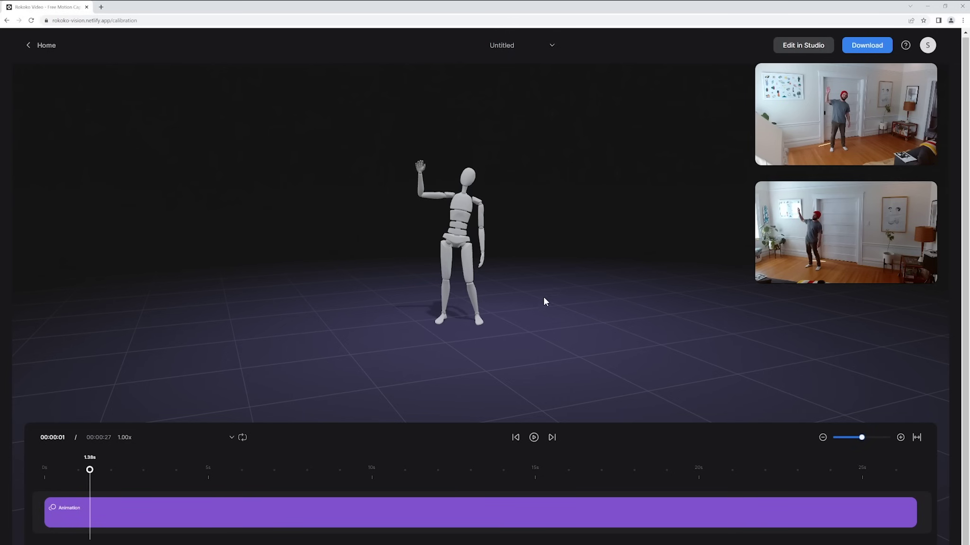
{"action": "left_click", "coordinate": [798, 46]}
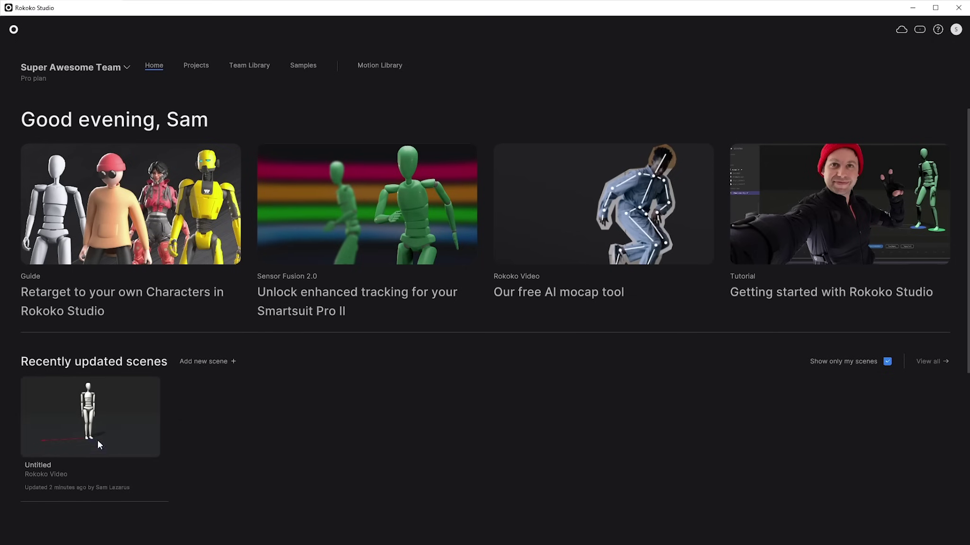
Step: Open the Untitled scene's Camera 1 clip and play back its mannequin animation
{"action": "left_click", "coordinate": [127, 432]}
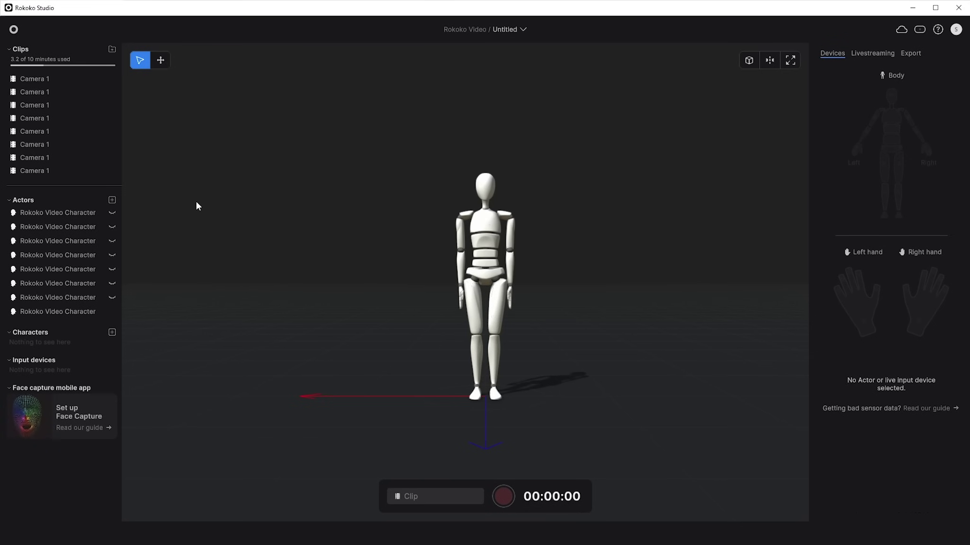
{"action": "left_click", "coordinate": [37, 167]}
{"action": "double_click", "coordinate": [40, 170]}
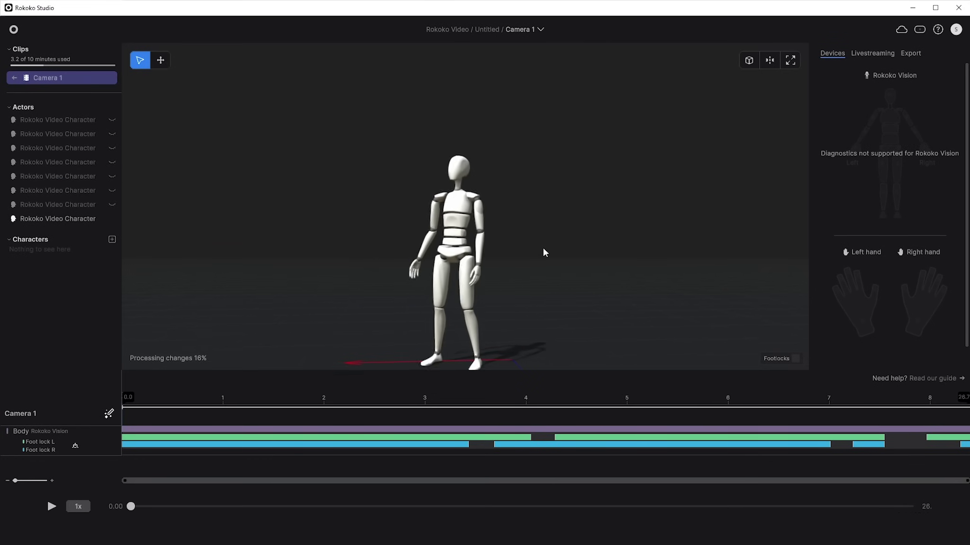
{"action": "left_click", "coordinate": [199, 397]}
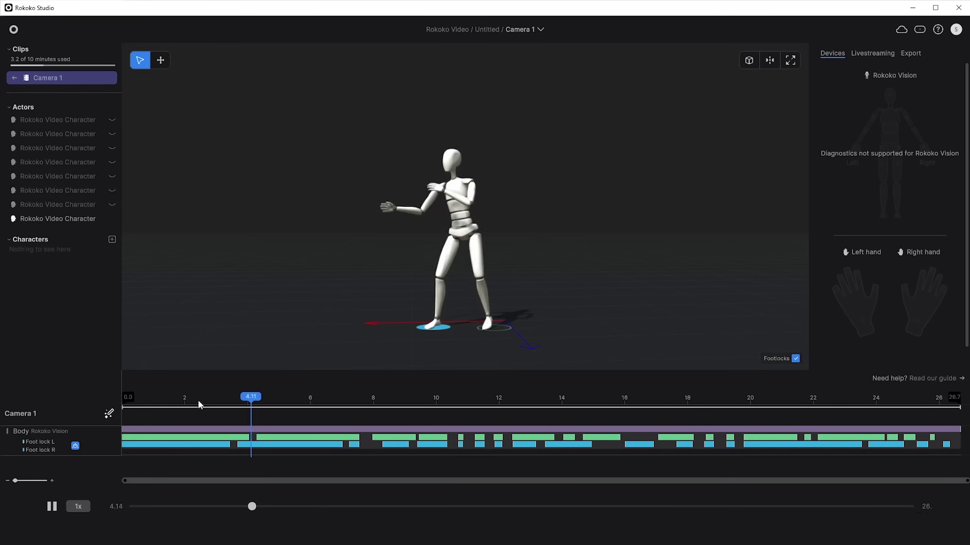
Step: Scrub the motion from about 10 seconds back to 7.46, then bring up the actor's animation filters
{"action": "left_click_drag", "start_coordinate": [313, 402], "coordinate": [432, 436]}
{"action": "left_click", "coordinate": [418, 403]}
{"action": "left_click", "coordinate": [421, 407]}
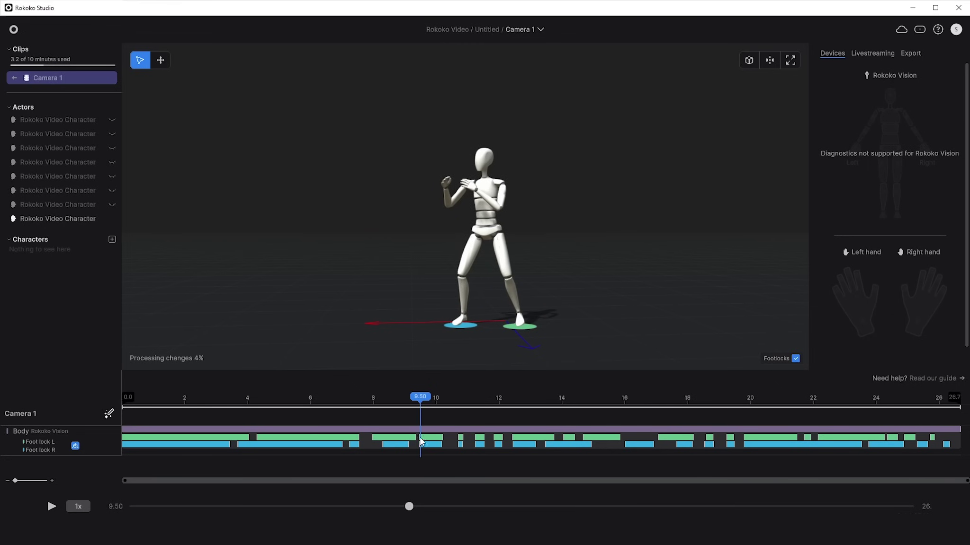
{"action": "left_click", "coordinate": [341, 398]}
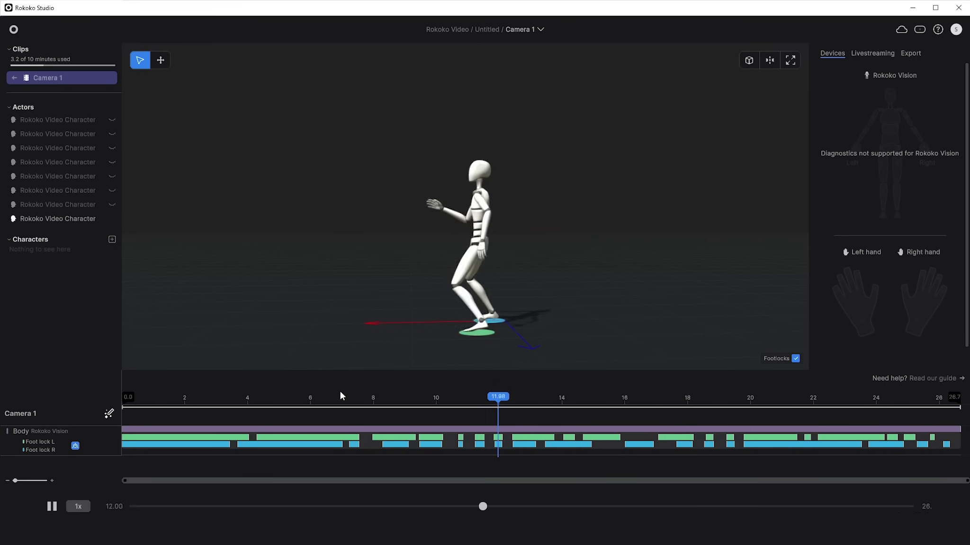
{"action": "left_click", "coordinate": [356, 406]}
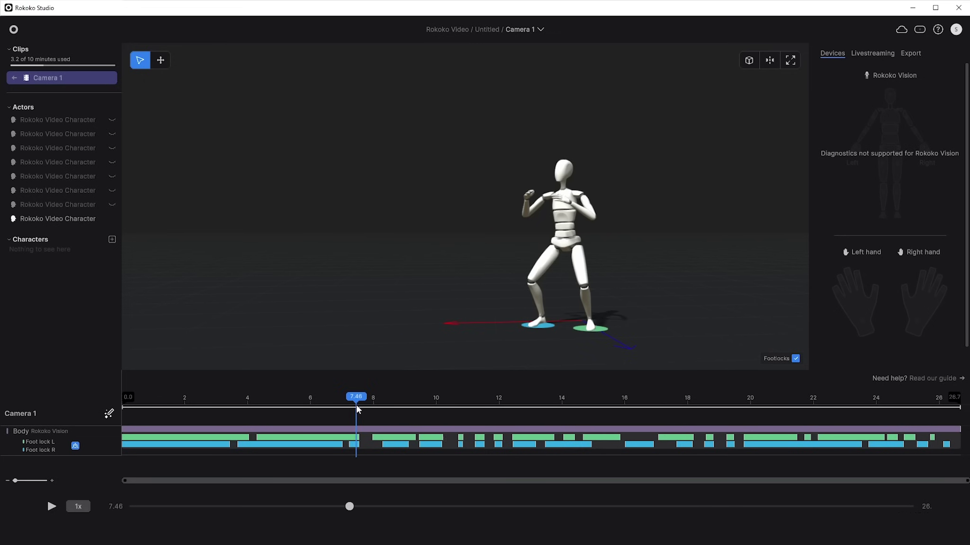
{"action": "left_click", "coordinate": [110, 415]}
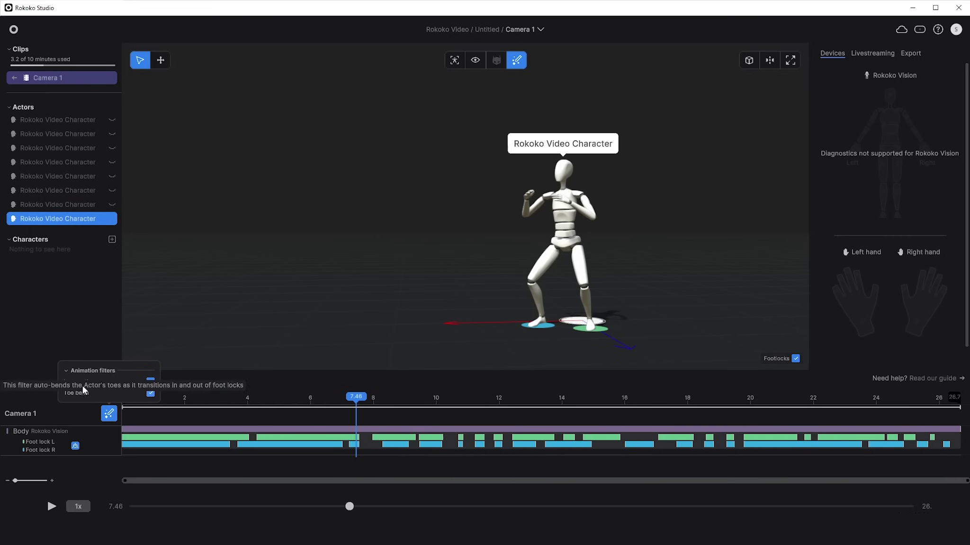
Step: Disable the Locomotion filter and replay from about 4 seconds, pausing at 8.87
{"action": "left_click", "coordinate": [150, 386]}
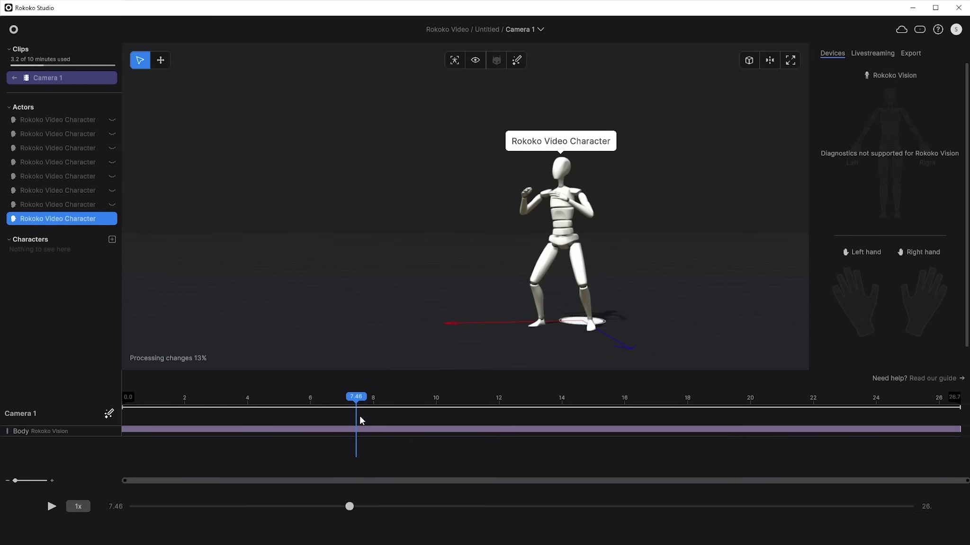
{"action": "left_click", "coordinate": [258, 406]}
{"action": "key", "text": "space"}
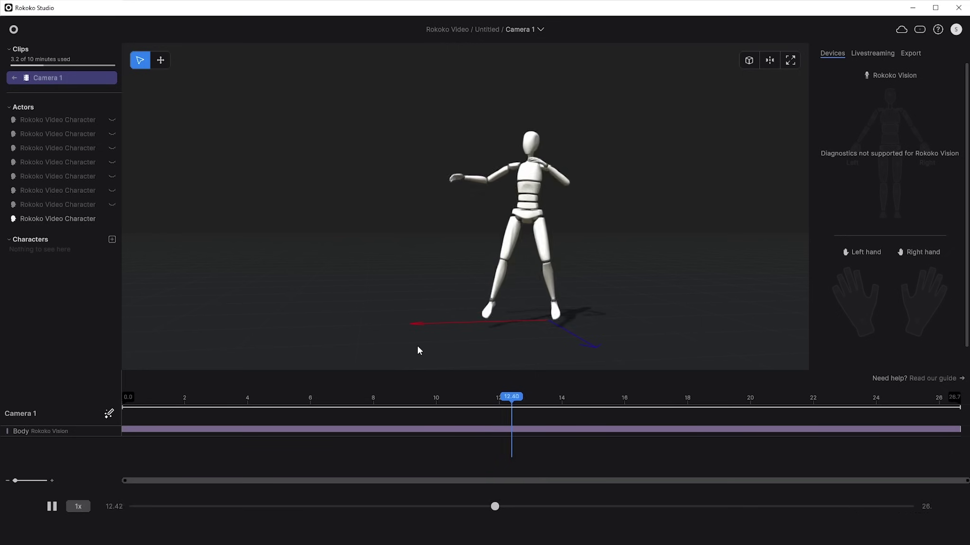
{"action": "left_click", "coordinate": [397, 397]}
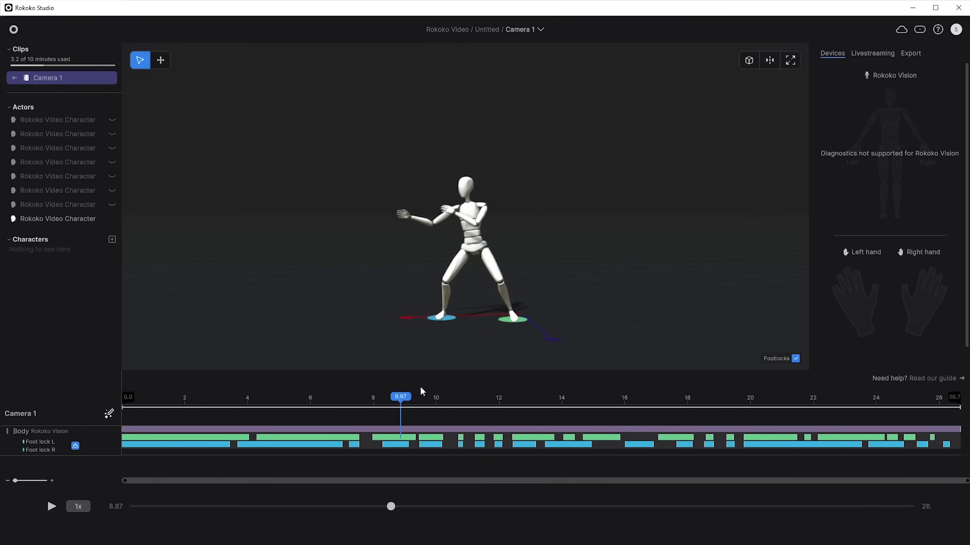
Step: Import the SamBeaniev2_MixamoRigged.fbx character into the scene
{"action": "left_click", "coordinate": [112, 240]}
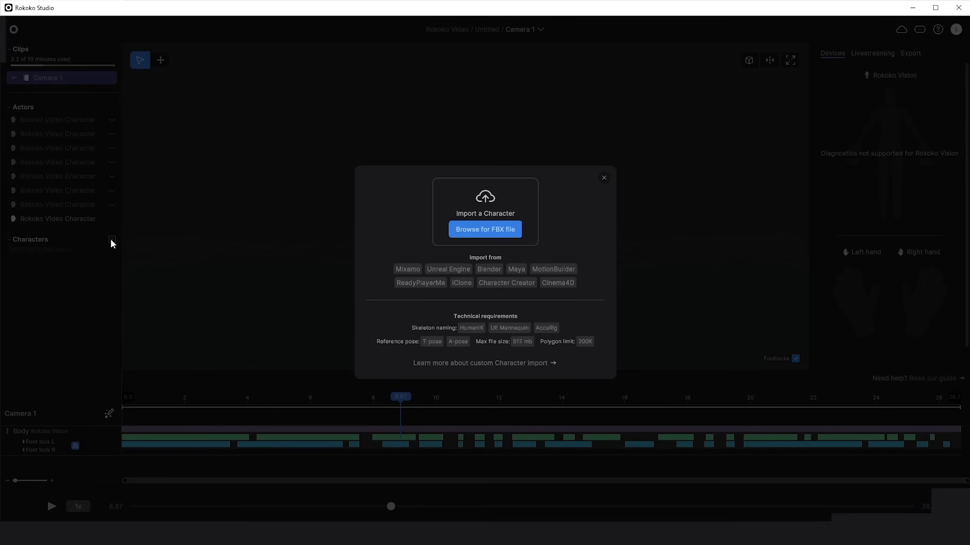
{"action": "left_click", "coordinate": [469, 231]}
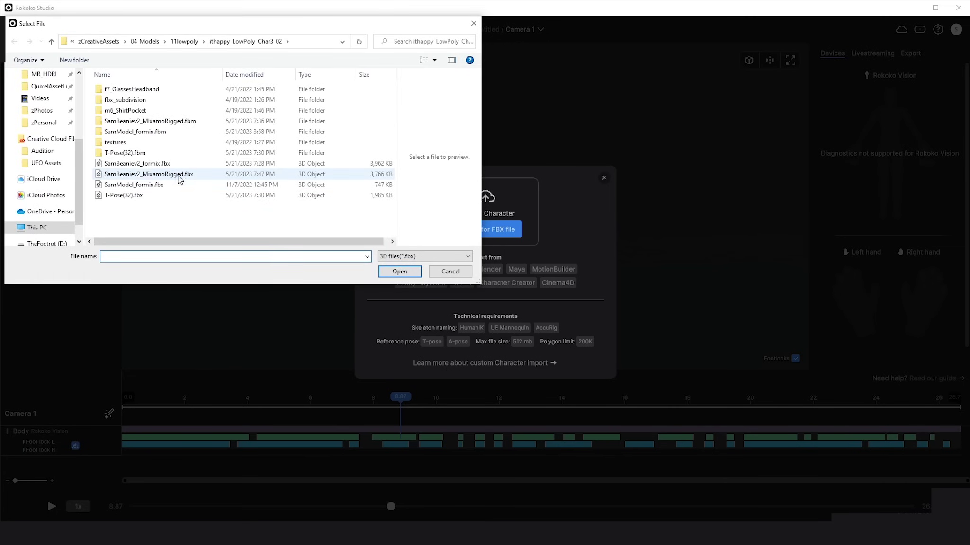
{"action": "left_click", "coordinate": [142, 174]}
{"action": "left_click", "coordinate": [400, 271]}
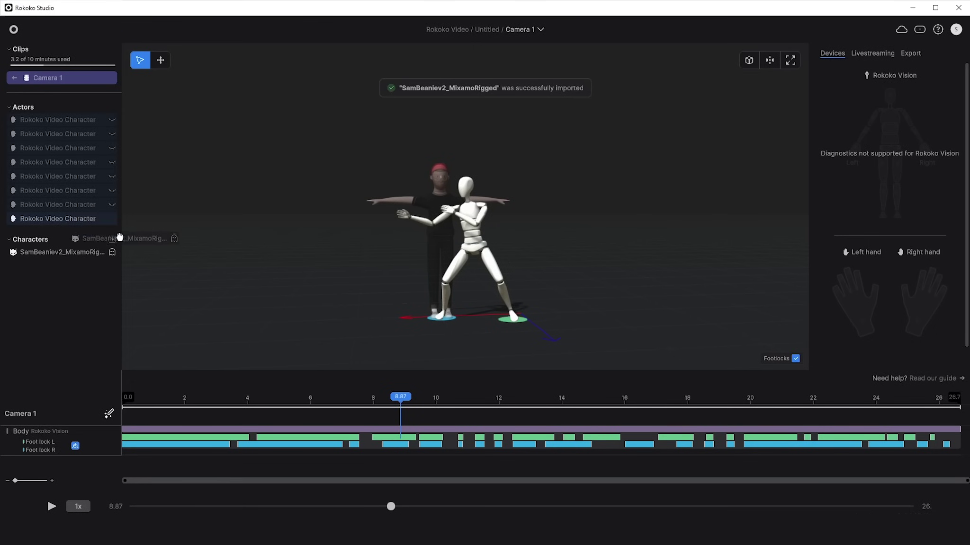
Step: Assign the imported character to the last actor and play back the retargeted animation
{"action": "left_click_drag", "start_coordinate": [120, 237], "coordinate": [83, 224]}
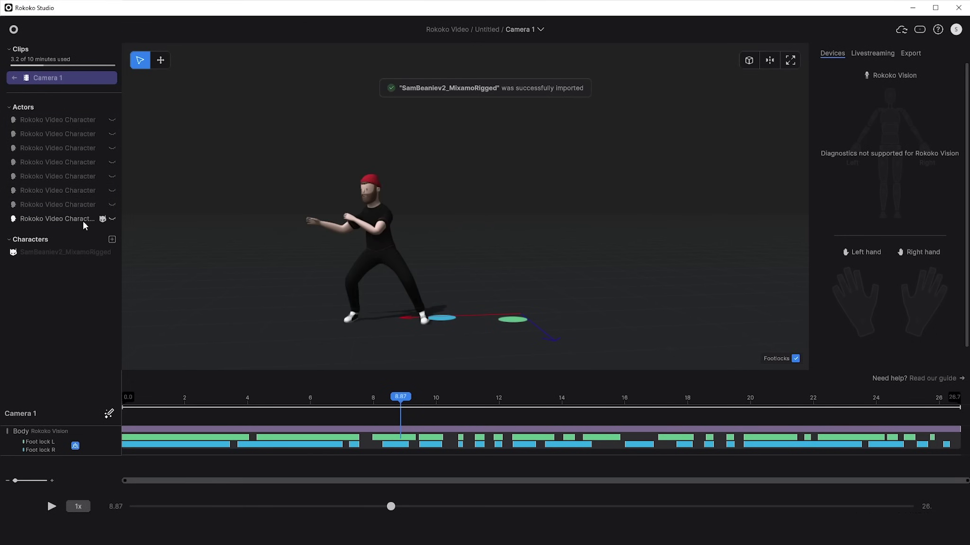
{"action": "left_click_drag", "start_coordinate": [395, 394], "coordinate": [361, 397]}
{"action": "key", "text": "space"}
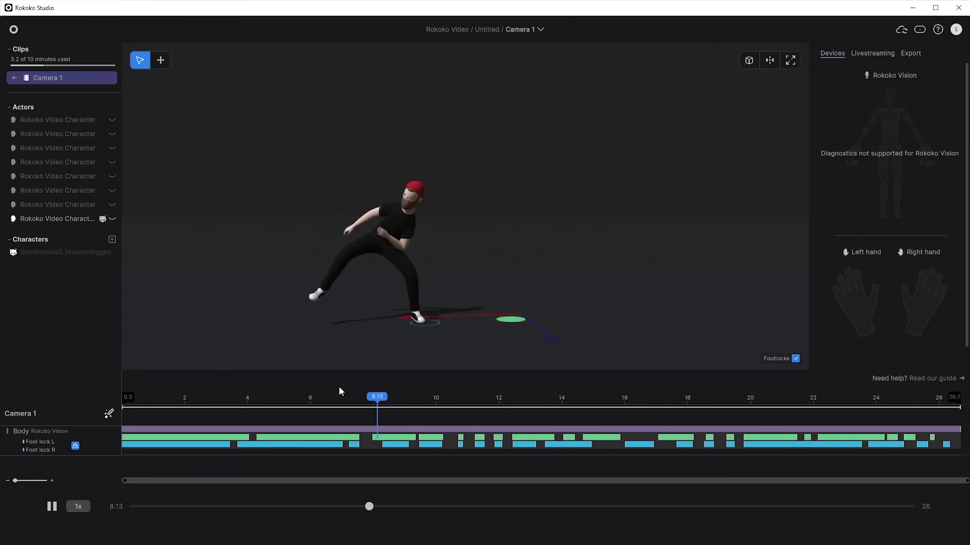
Step: Make the mannequin actor visible beside the character, replay from about 9 s, and enable shoulder adjustment
{"action": "left_click", "coordinate": [69, 217]}
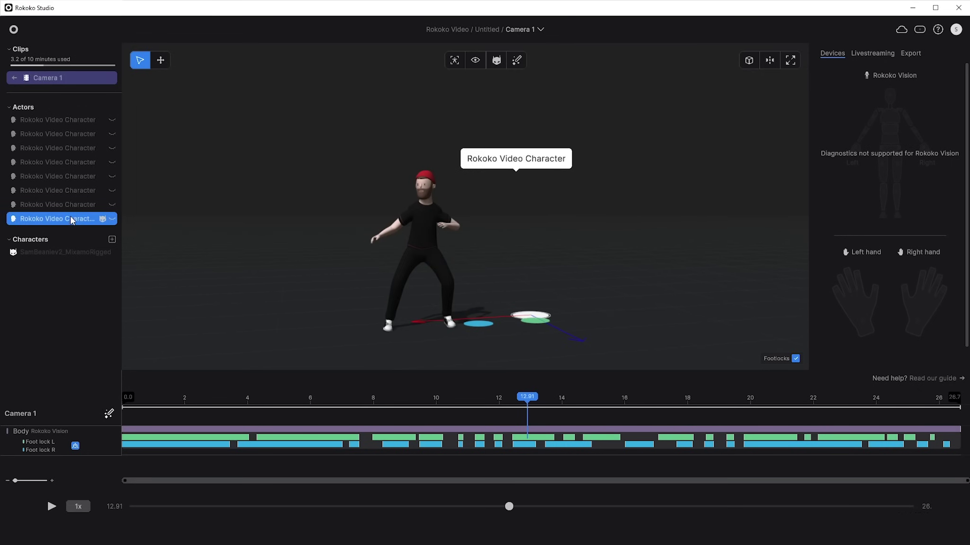
{"action": "right_click", "coordinate": [69, 217]}
{"action": "mouse_move", "coordinate": [145, 243]}
{"action": "left_click", "coordinate": [230, 258]}
{"action": "left_click", "coordinate": [403, 396]}
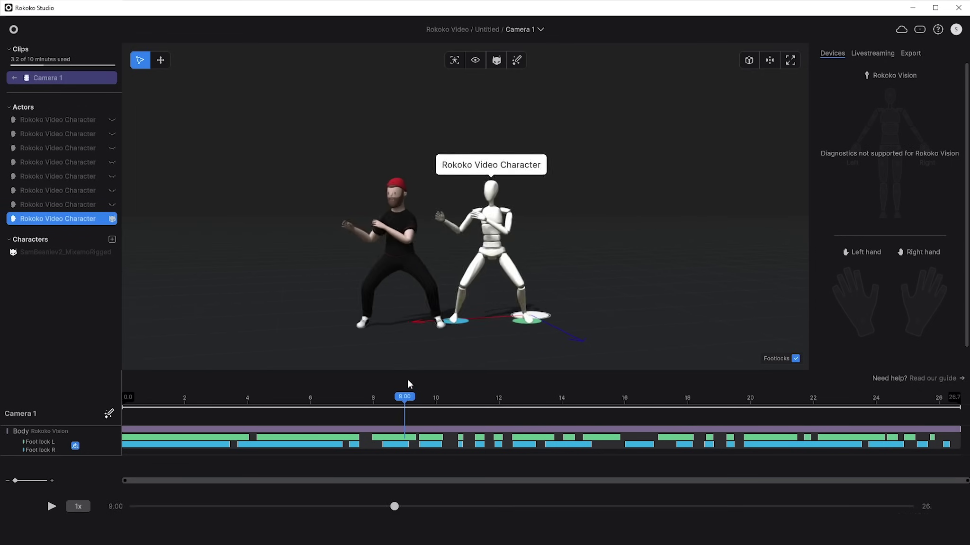
{"action": "key", "text": "space"}
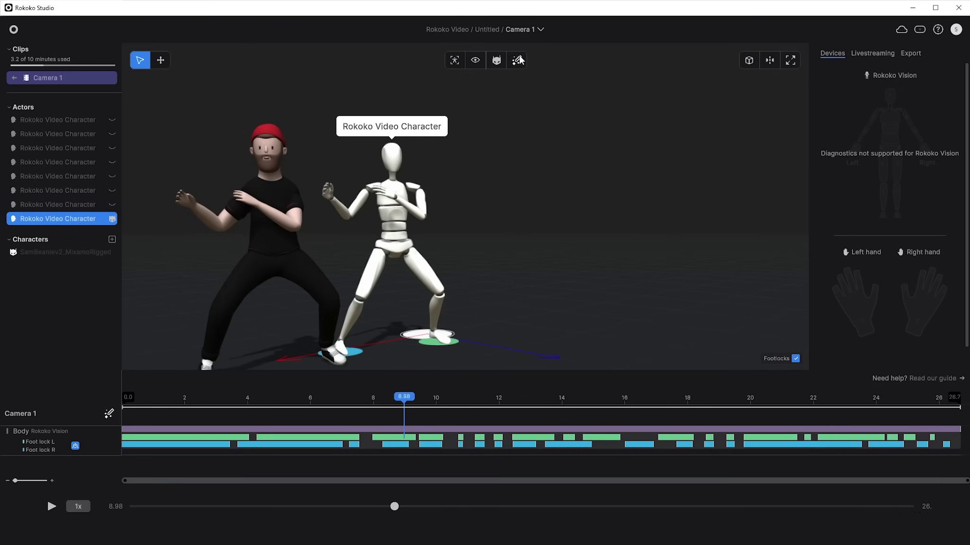
{"action": "left_click", "coordinate": [516, 60]}
{"action": "left_click", "coordinate": [558, 144]}
Step: Enable neck and arm adjustment, reduce the arm spread, and set neck shift to -25
{"action": "left_click", "coordinate": [557, 196]}
{"action": "left_click", "coordinate": [557, 250]}
{"action": "left_click_drag", "start_coordinate": [499, 269], "coordinate": [491, 291]}
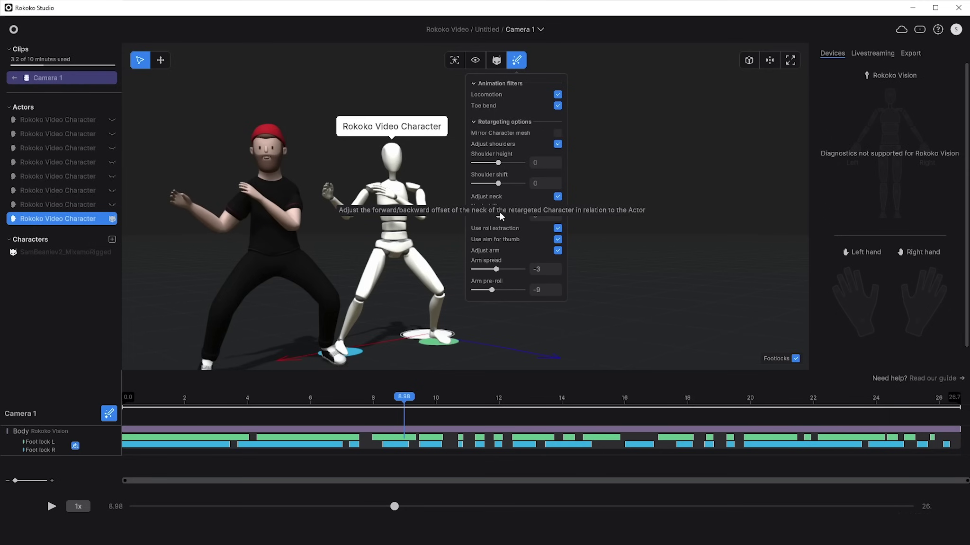
{"action": "left_click_drag", "start_coordinate": [505, 214], "coordinate": [515, 215]}
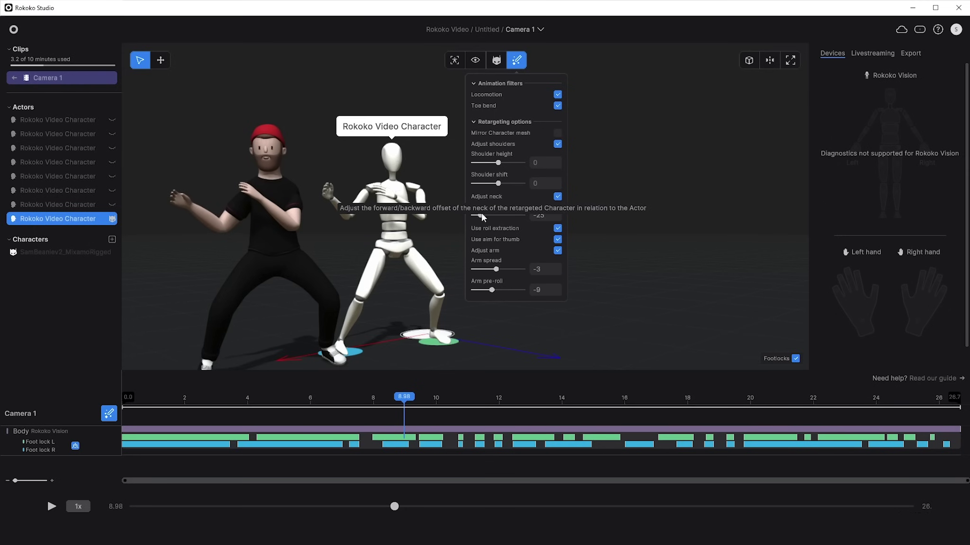
Step: Rename the Camera 1 clip to SamMocap
{"action": "left_click", "coordinate": [56, 81]}
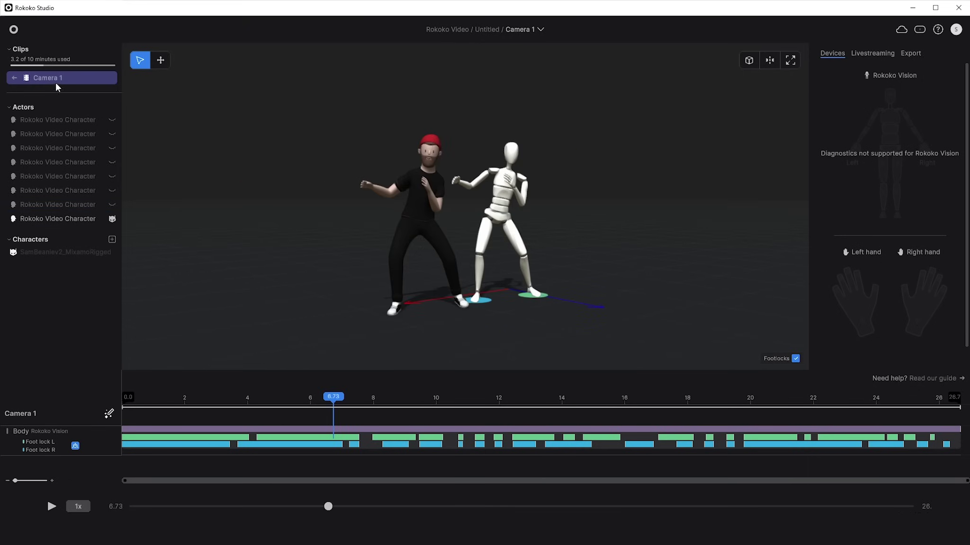
{"action": "right_click", "coordinate": [48, 76]}
{"action": "left_click", "coordinate": [58, 88]}
{"action": "type", "text": "SamMocap"}
{"action": "key", "text": "Return"}
{"action": "right_click", "coordinate": [55, 78]}
{"action": "left_click", "coordinate": [77, 113]}
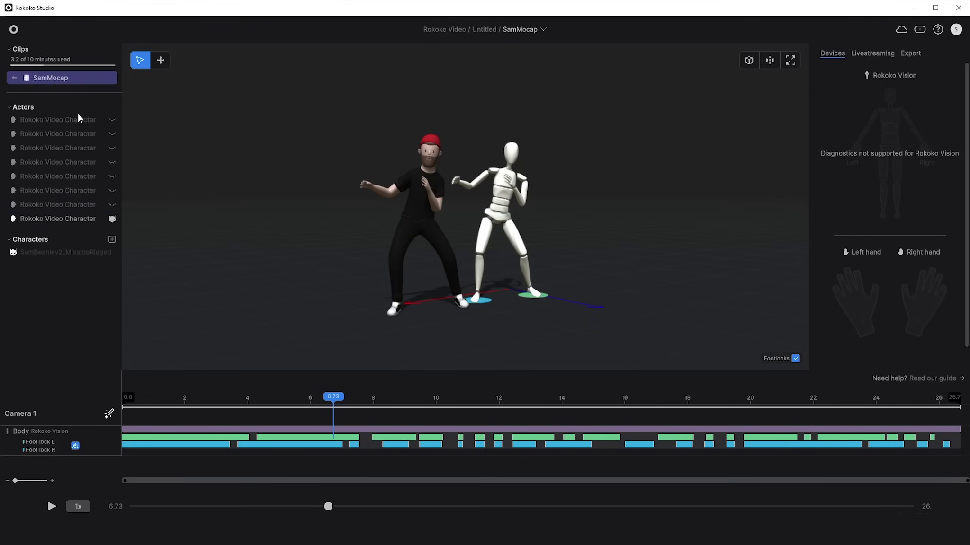
Step: Show the FBX export settings with Advanced expanded, leaving the skeleton/mesh override off
{"action": "left_click", "coordinate": [910, 53]}
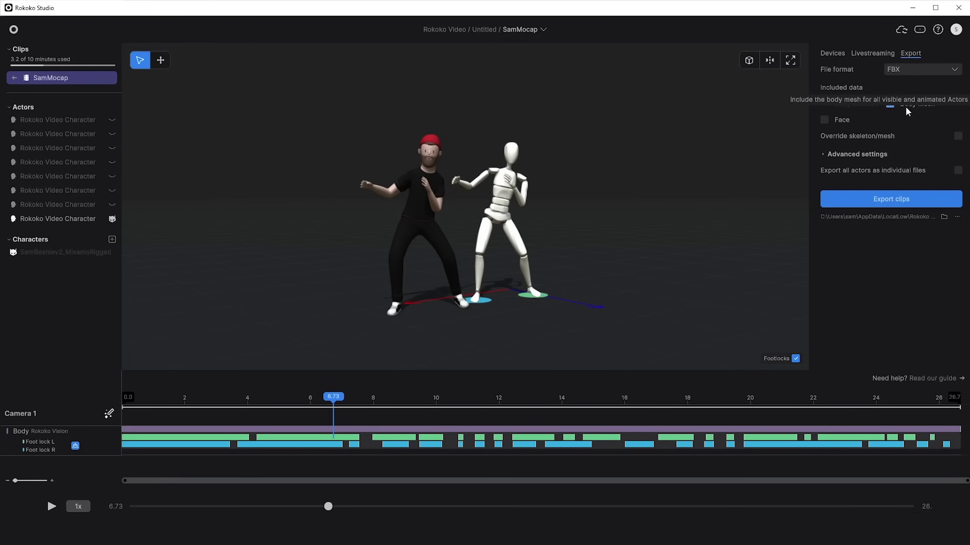
{"action": "left_click", "coordinate": [824, 154]}
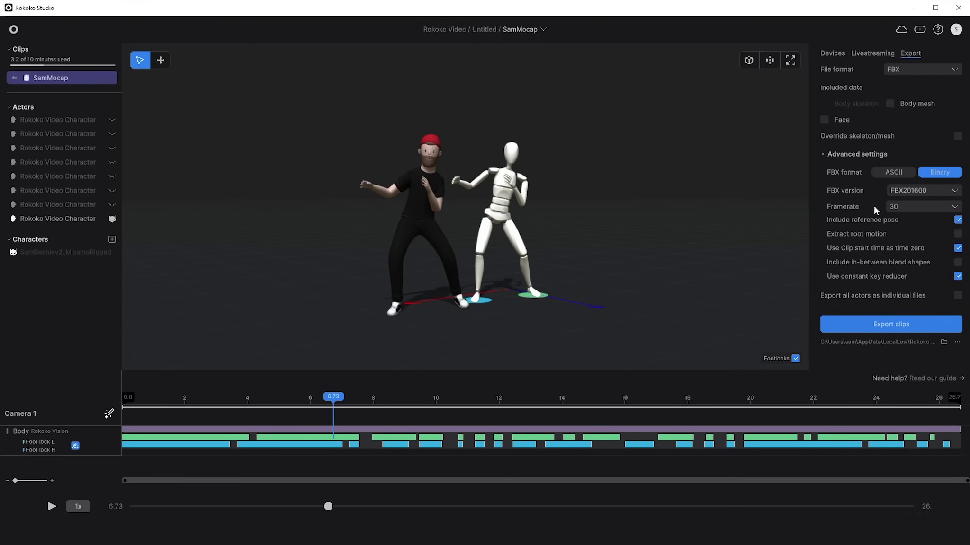
{"action": "left_click", "coordinate": [958, 136]}
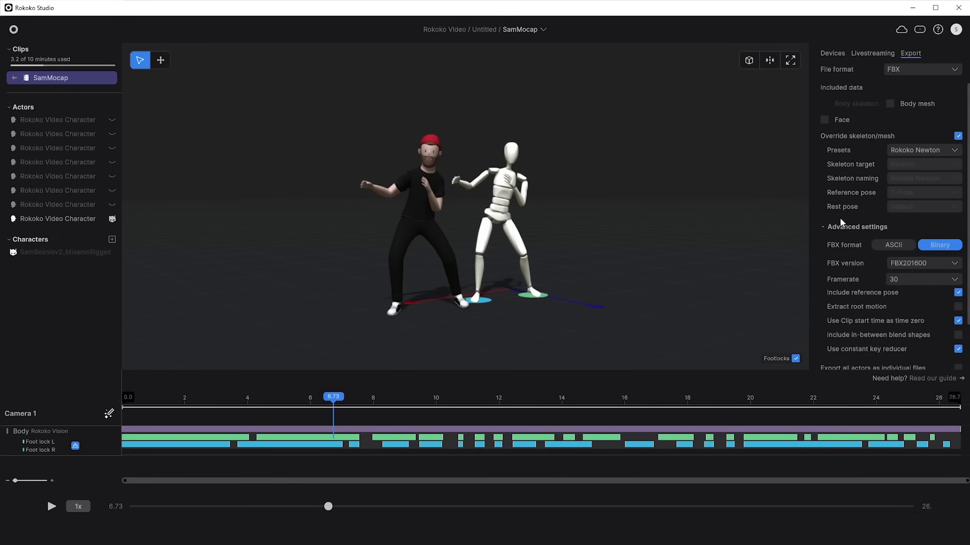
{"action": "left_click", "coordinate": [958, 136]}
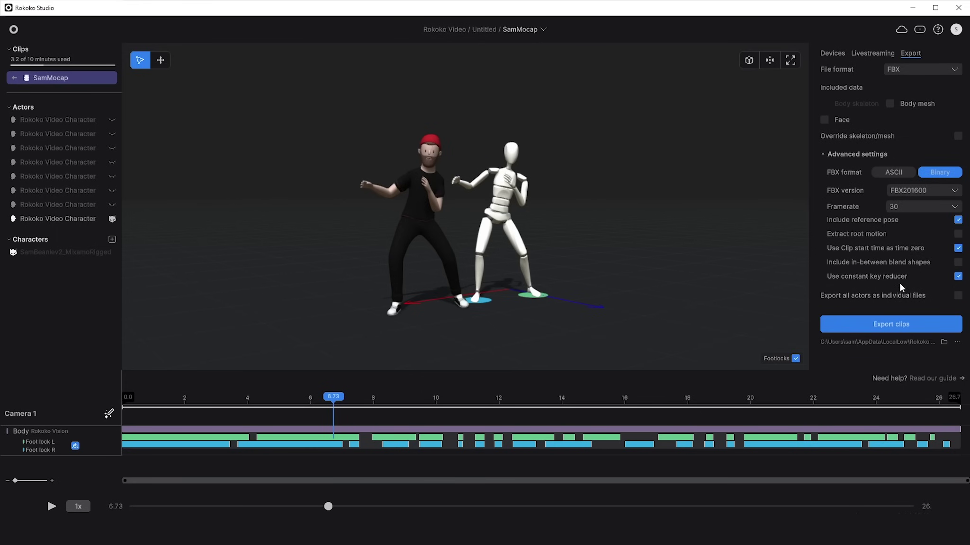